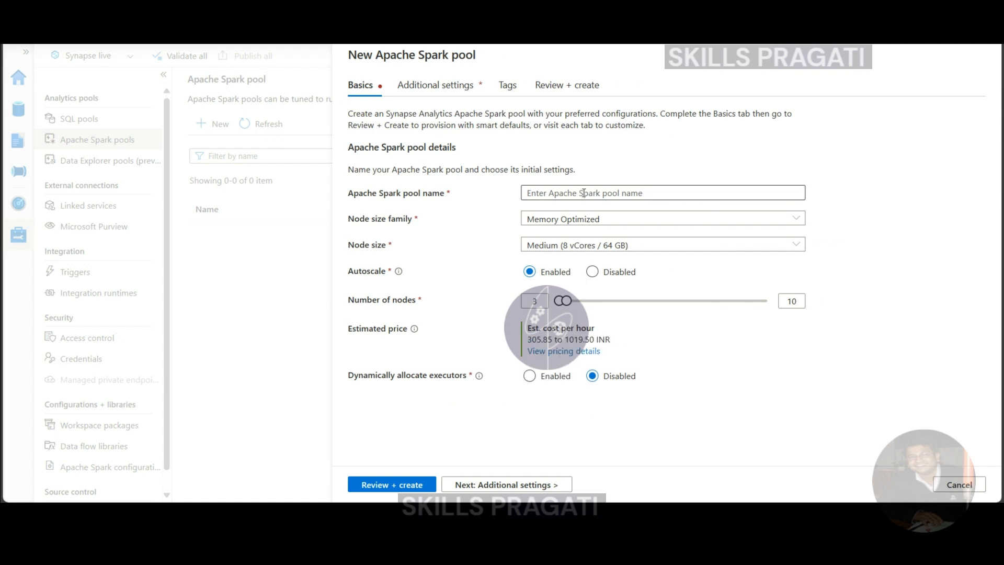
# - Cancel the pool form in Synapse Studio and start a new Apache Spark pool from the learn-synapse-step-by-step-ws workspace in the Azure portal
pyautogui.click(957, 482)
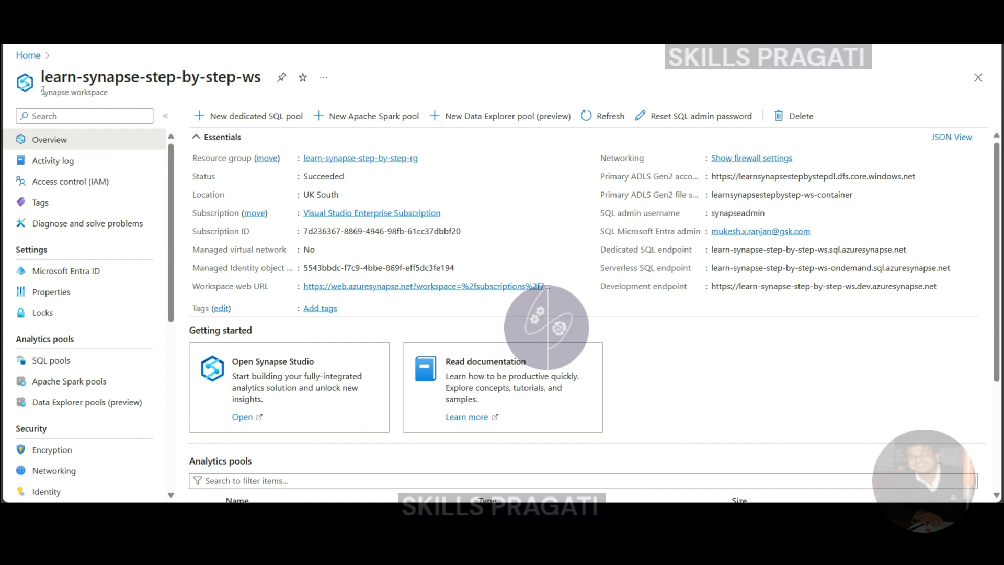
pyautogui.moveTo(40, 92); pyautogui.dragTo(136, 94)
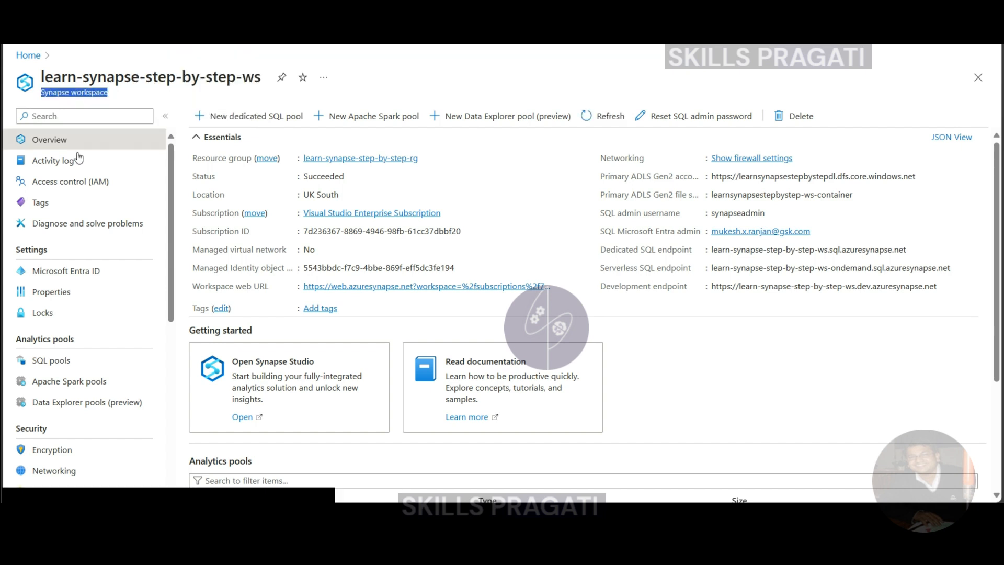
pyautogui.click(57, 382)
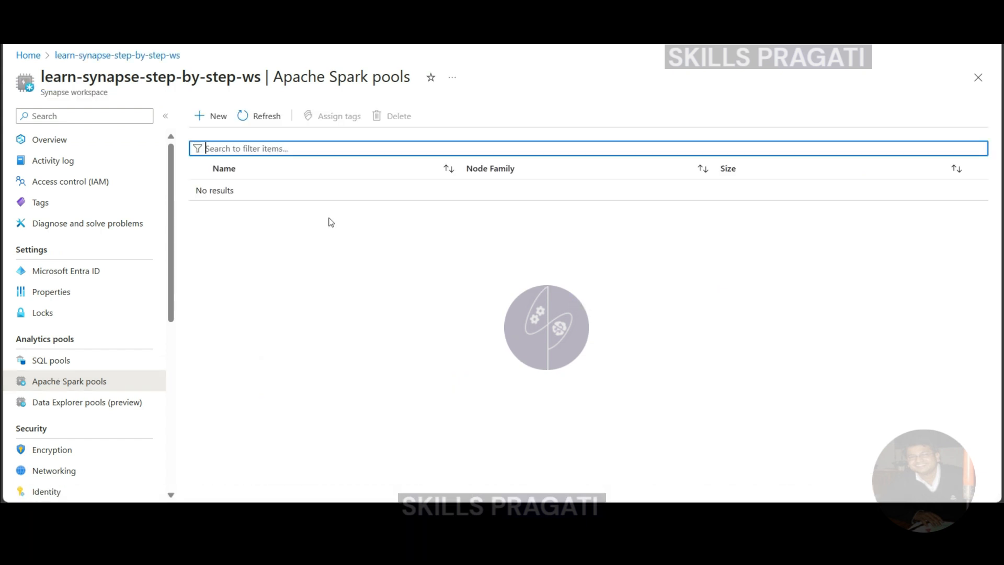
pyautogui.click(201, 119)
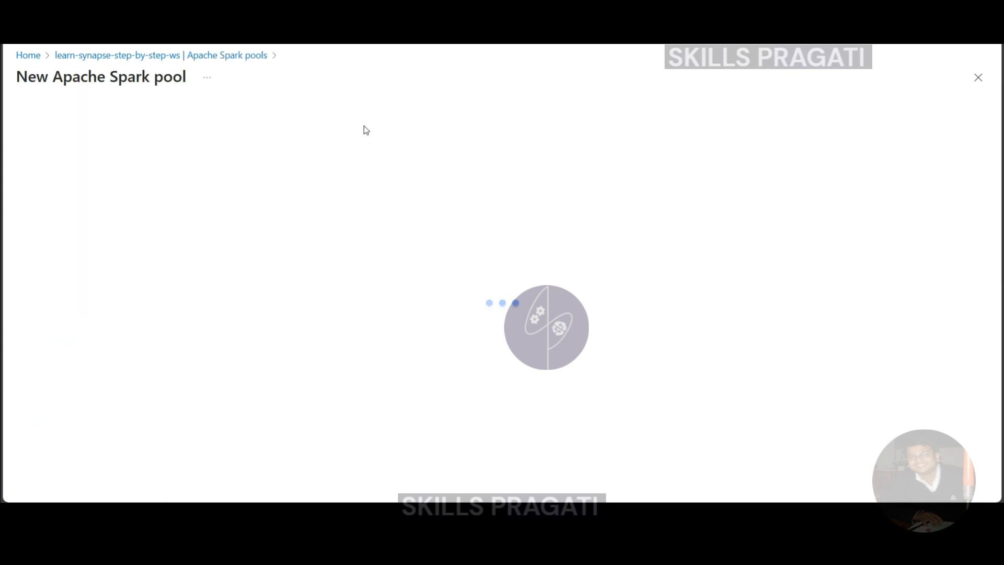
# - Name the new Apache Spark pool learnsparkpool
pyautogui.click(304, 238)
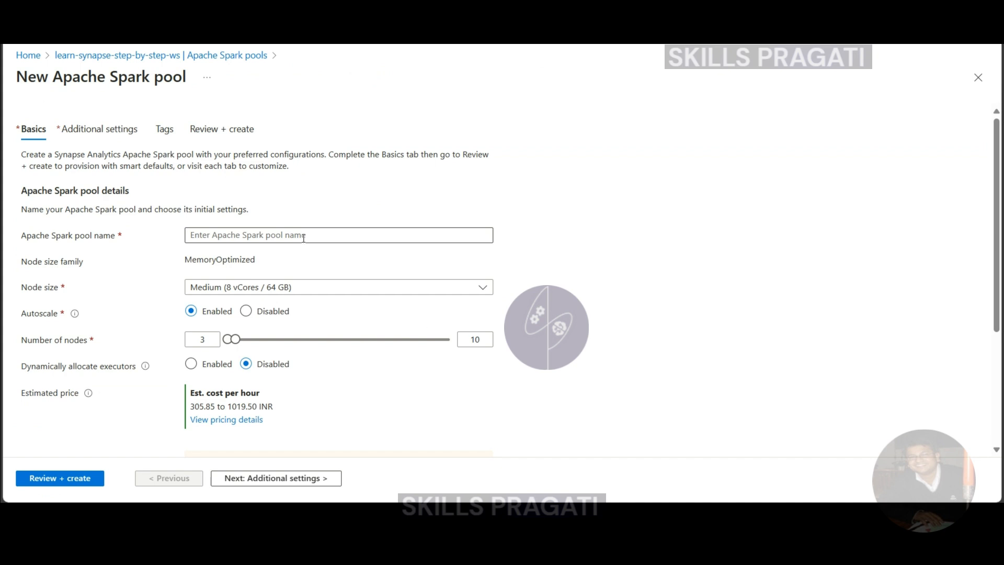
pyautogui.click(304, 238)
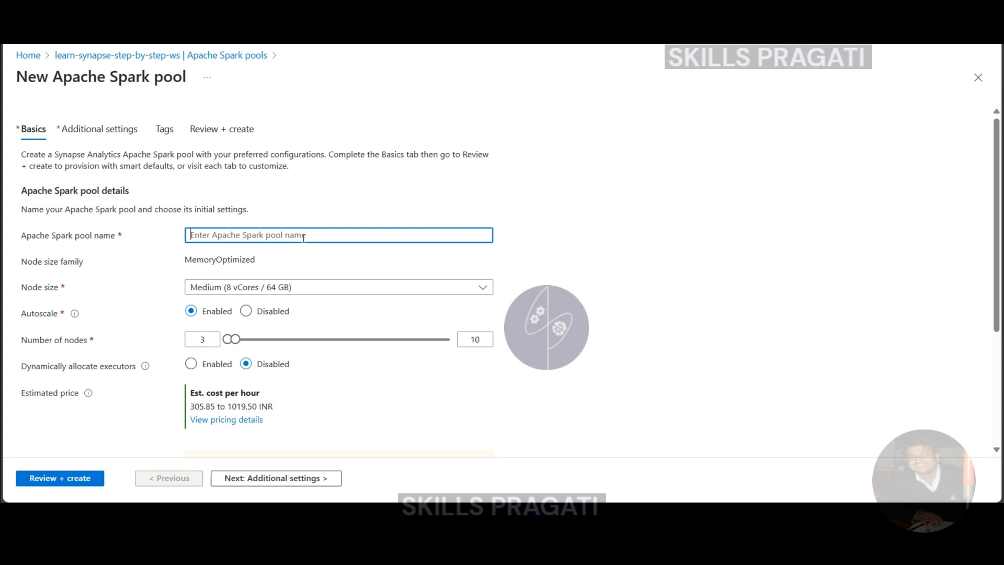
pyautogui.write('learn')
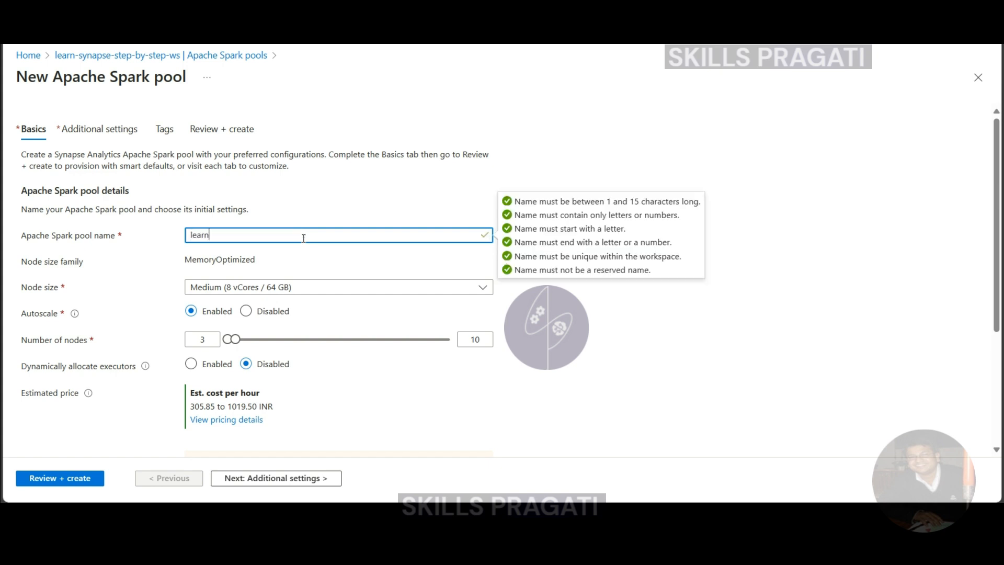
pyautogui.write('synaps')
pyautogui.write('e')
pyautogui.write('spark')
pyautogui.write('pool')
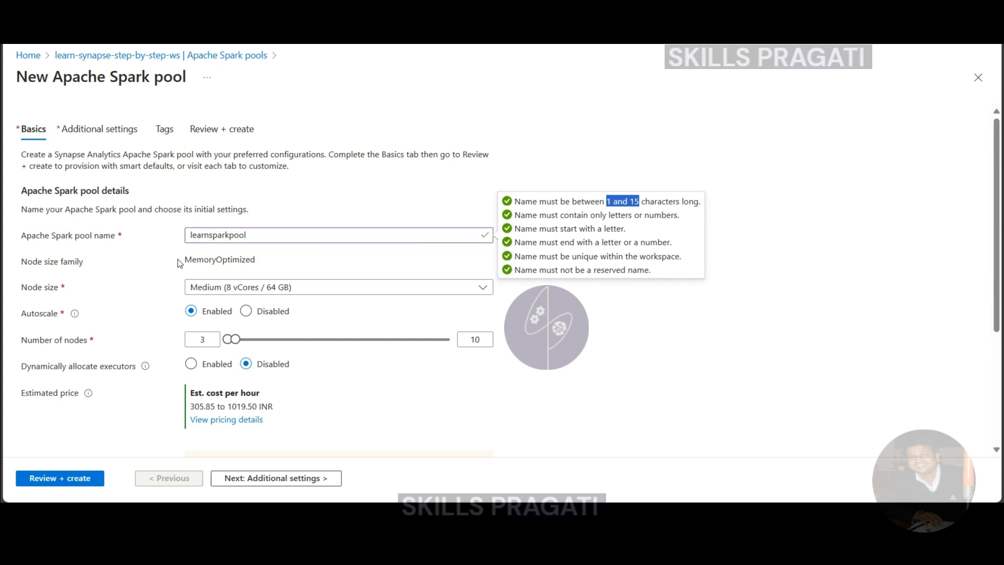
# - Set the Spark pool's node size to Small (4 vCores / 32 GB)
pyautogui.moveTo(185, 260); pyautogui.dragTo(258, 258)
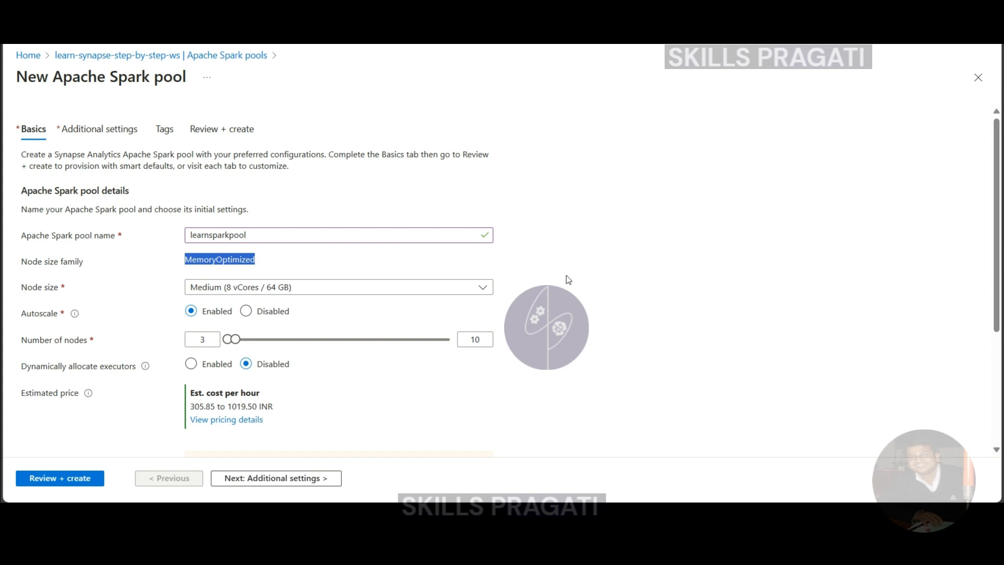
pyautogui.scroll(-1, 570, 283)
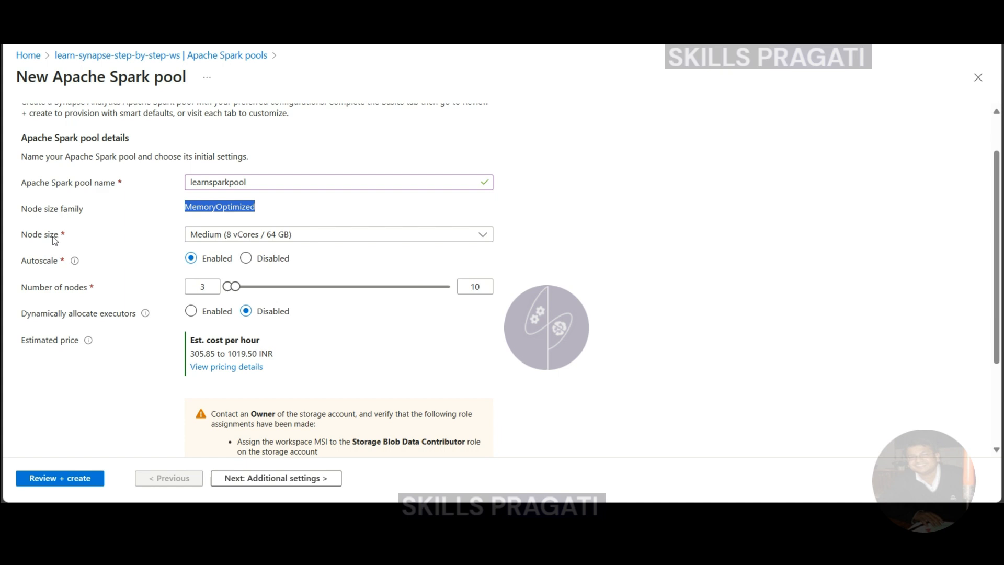
pyautogui.click(235, 238)
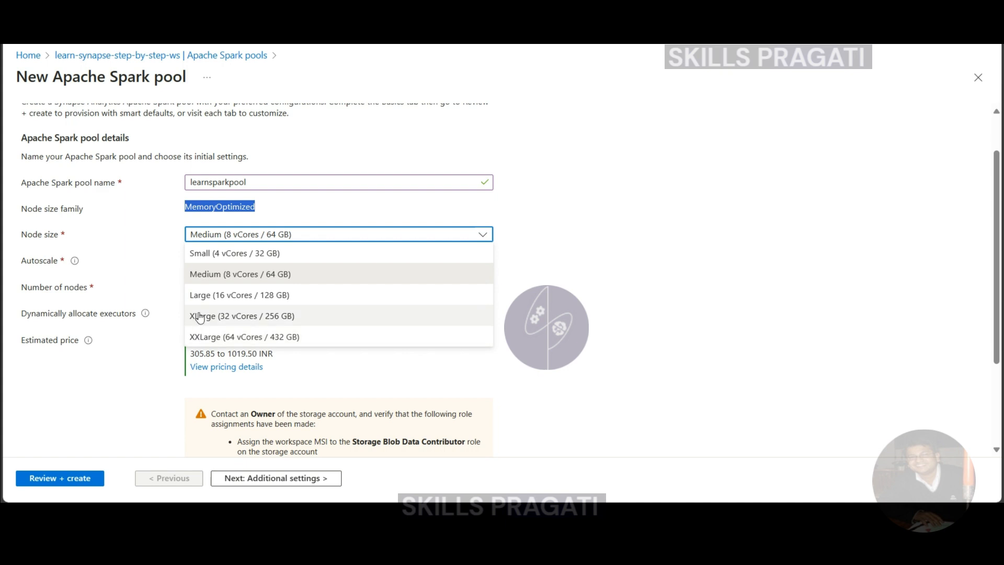
pyautogui.click(207, 255)
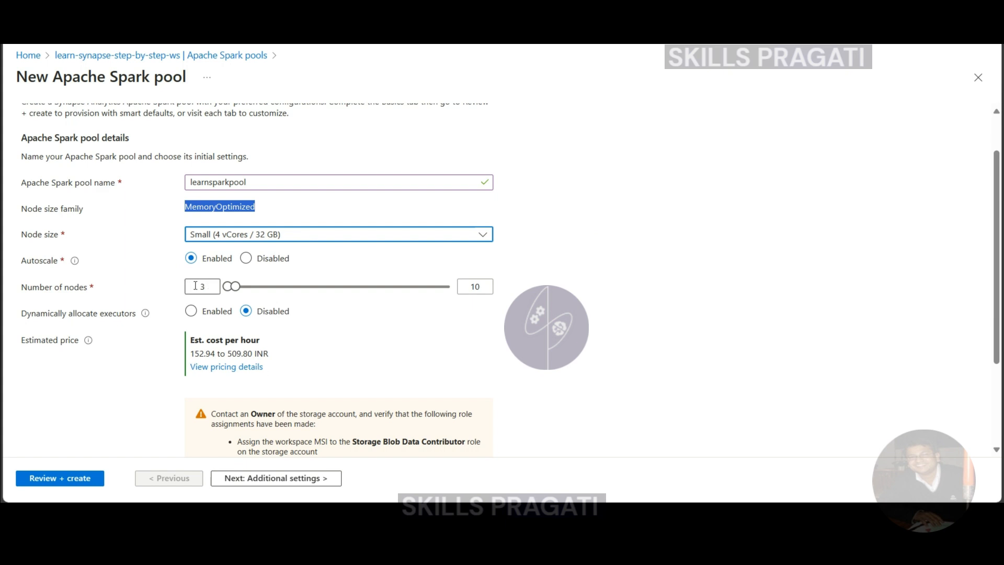
# - Examine the minimum and maximum number of nodes used for autoscaling
pyautogui.moveTo(201, 286); pyautogui.dragTo(217, 283)
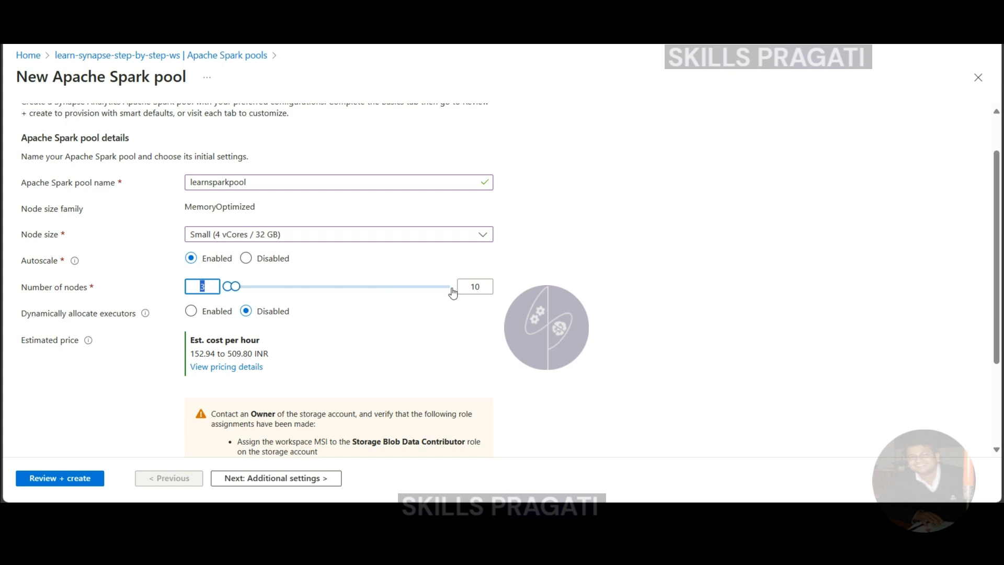
pyautogui.moveTo(469, 288); pyautogui.dragTo(480, 288)
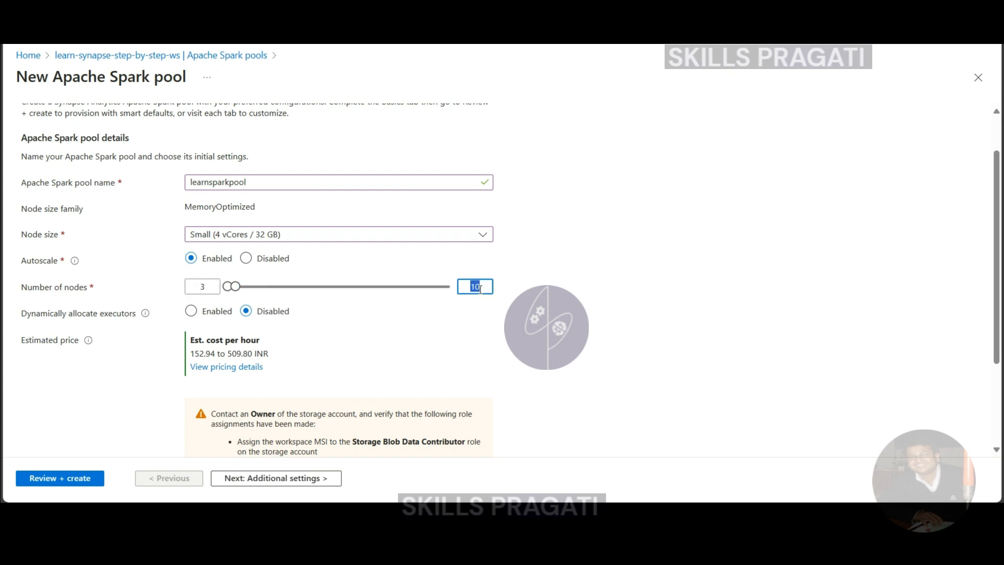
pyautogui.click(591, 290)
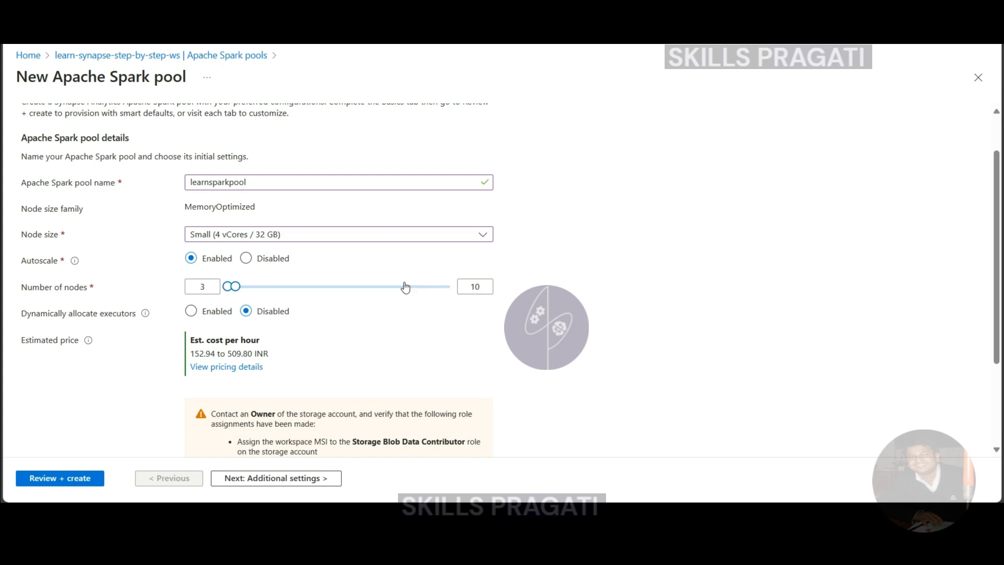
pyautogui.doubleClick(476, 286)
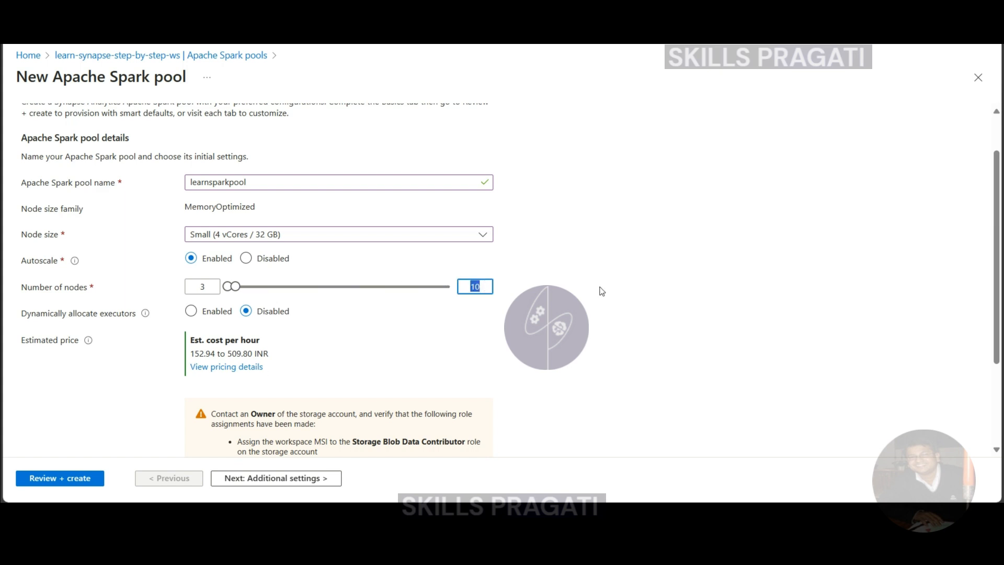
pyautogui.hotkey('shift', 'Tab')
pyautogui.hotkey('shift', 'Tab')
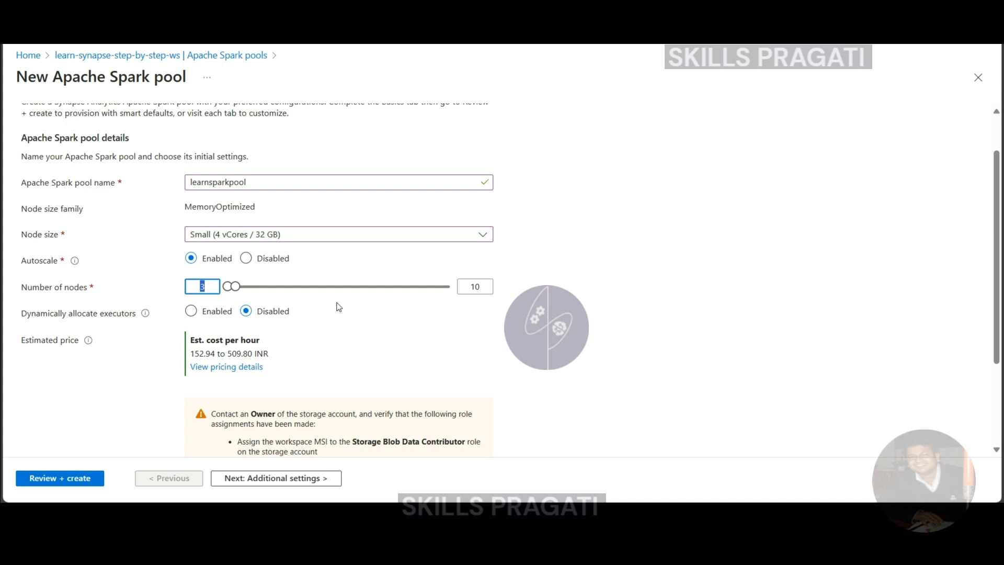
pyautogui.click(631, 314)
# - Disable autoscale for the Spark pool and reduce the number of nodes to 3
pyautogui.click(245, 258)
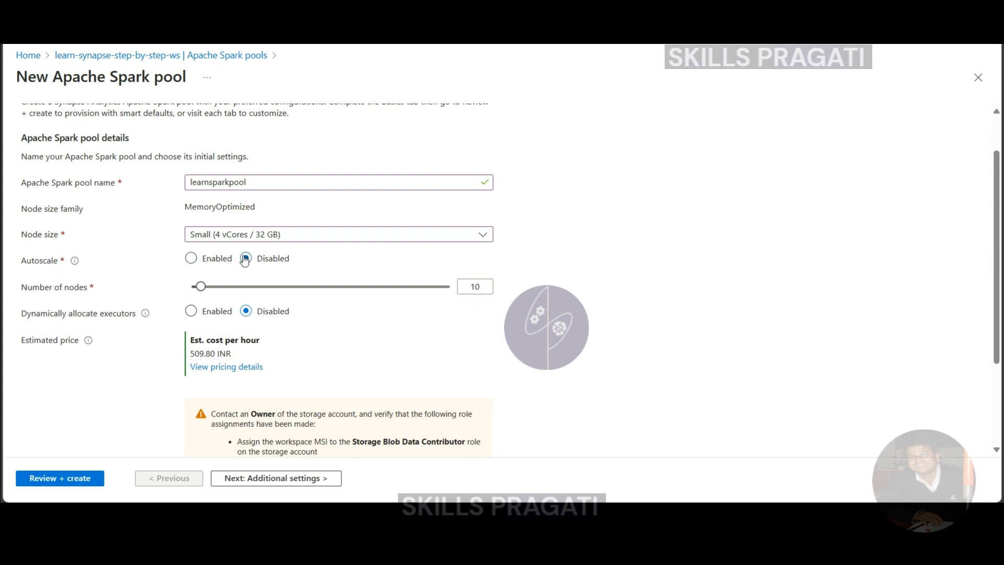
pyautogui.moveTo(199, 287); pyautogui.dragTo(188, 287)
# - Review the pool's estimated hourly cost and the Memory Optimized vCore price on the Azure Synapse Analytics pricing page
pyautogui.moveTo(145, 316)
pyautogui.scroll(-1, 316, 354)
pyautogui.scroll(-1, 315, 353)
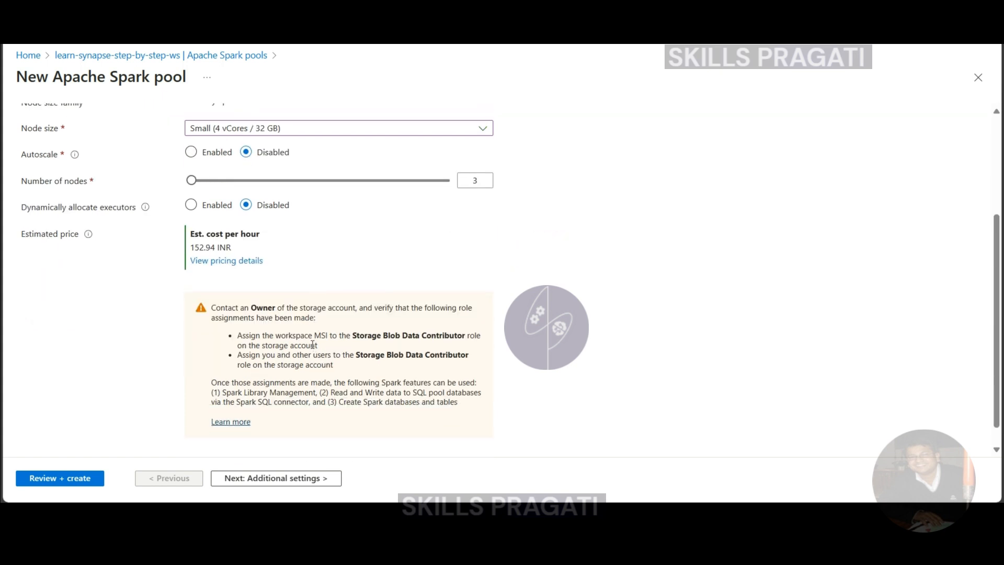
pyautogui.scroll(-1, 313, 346)
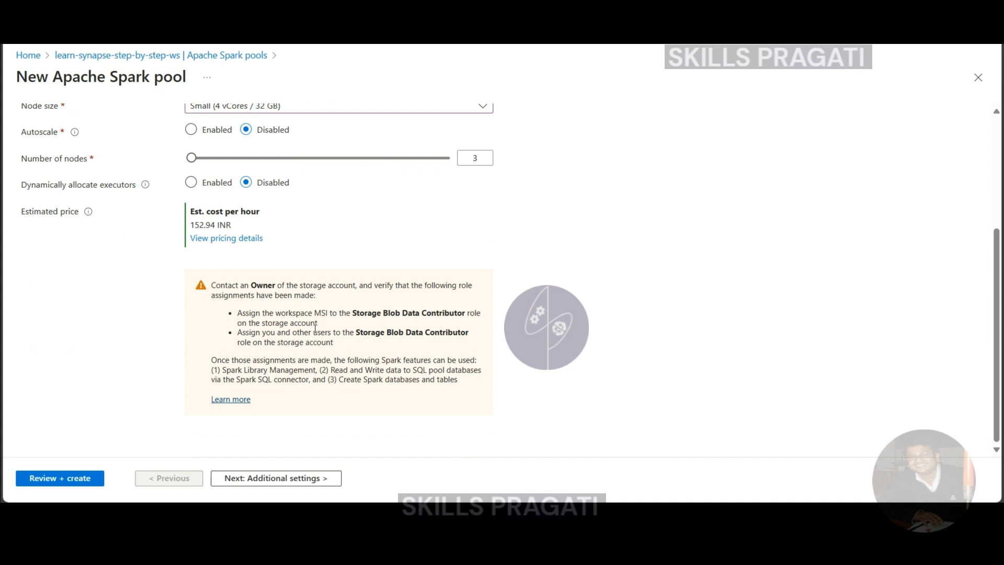
pyautogui.moveTo(210, 225); pyautogui.dragTo(251, 232)
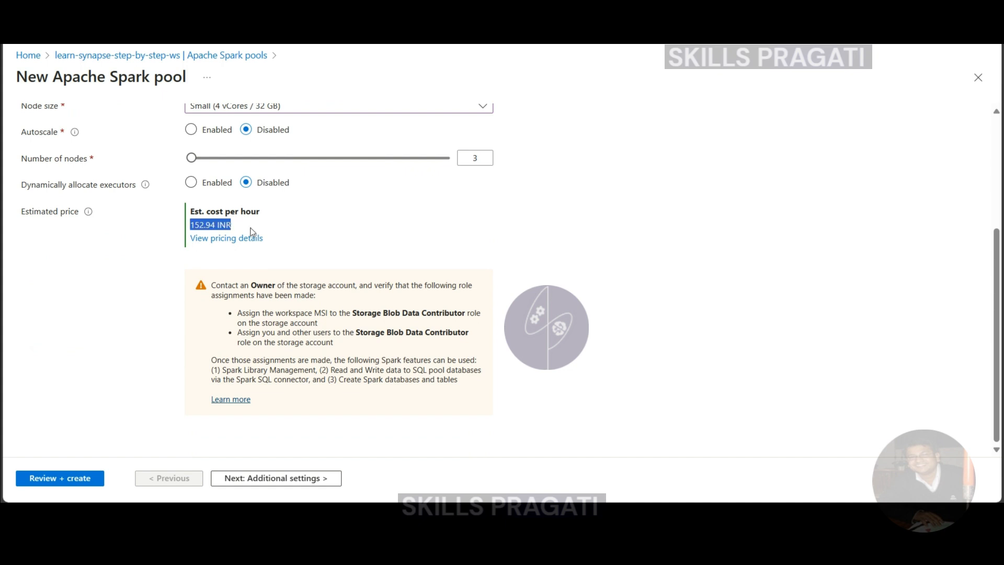
pyautogui.click(515, 270)
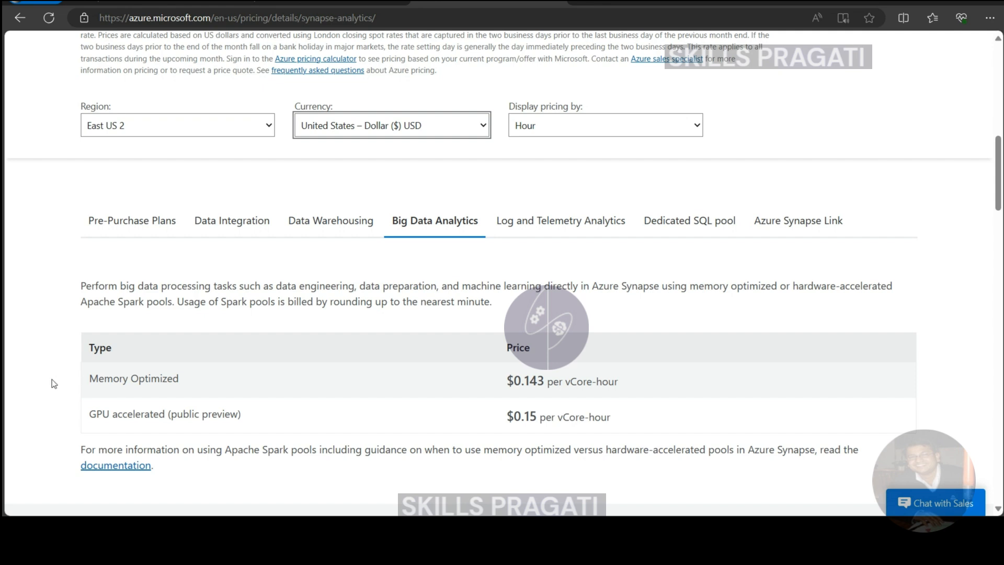
pyautogui.moveTo(90, 380); pyautogui.dragTo(193, 376)
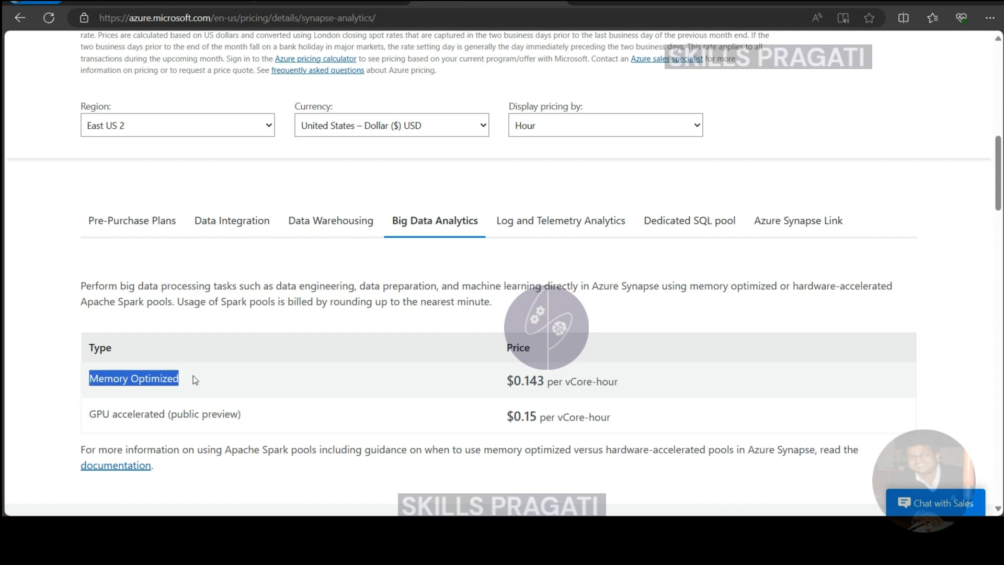
pyautogui.click(401, 380)
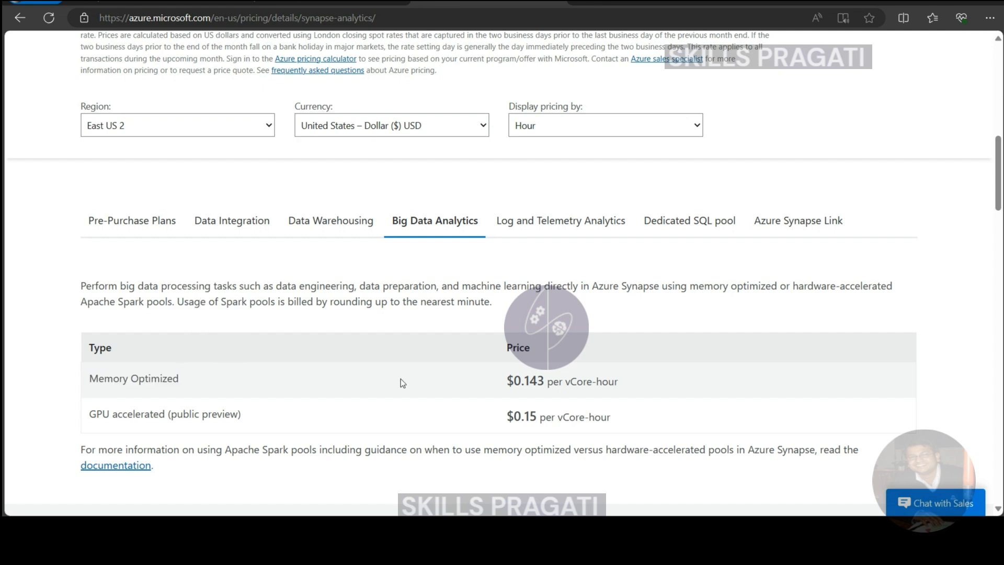
pyautogui.moveTo(507, 382); pyautogui.dragTo(663, 383)
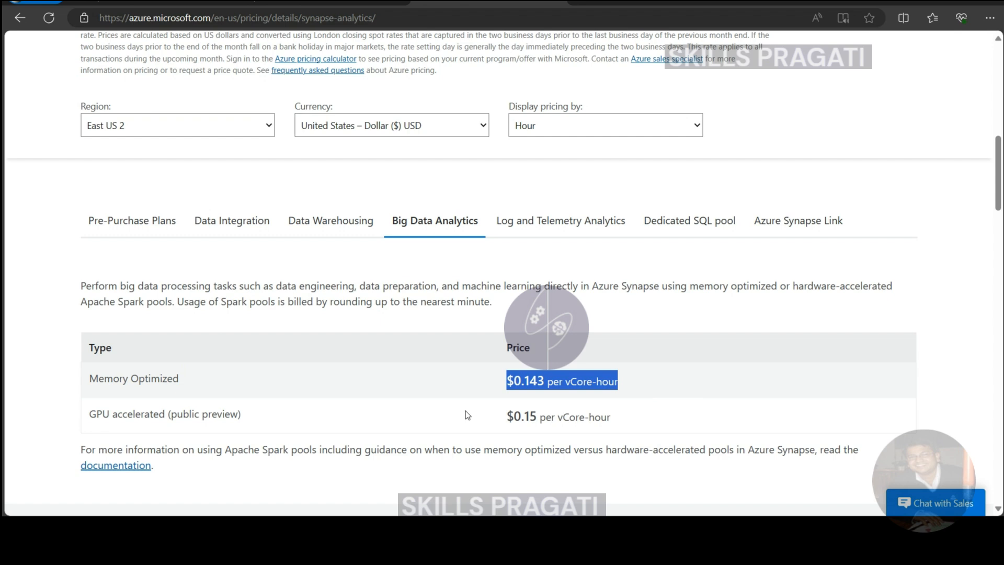
pyautogui.click(293, 417)
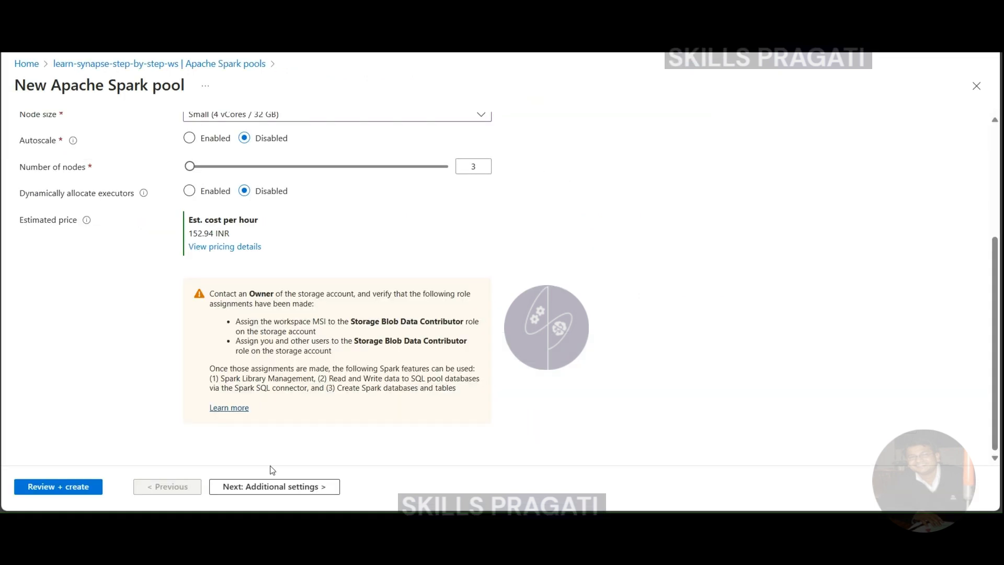
# - Continue to the pool's additional settings and set automatic pausing to 5 idle minutes
pyautogui.click(268, 487)
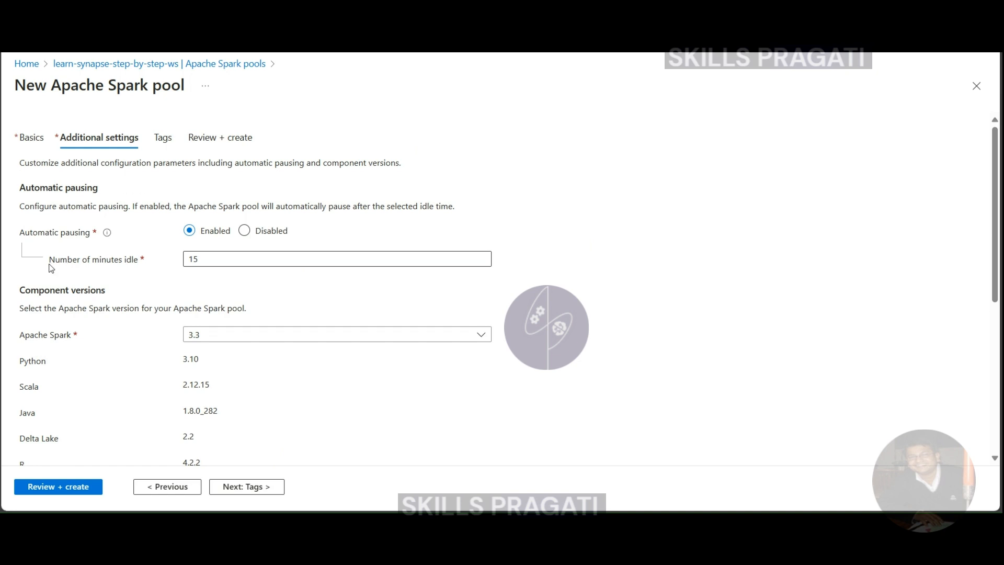
pyautogui.doubleClick(189, 260)
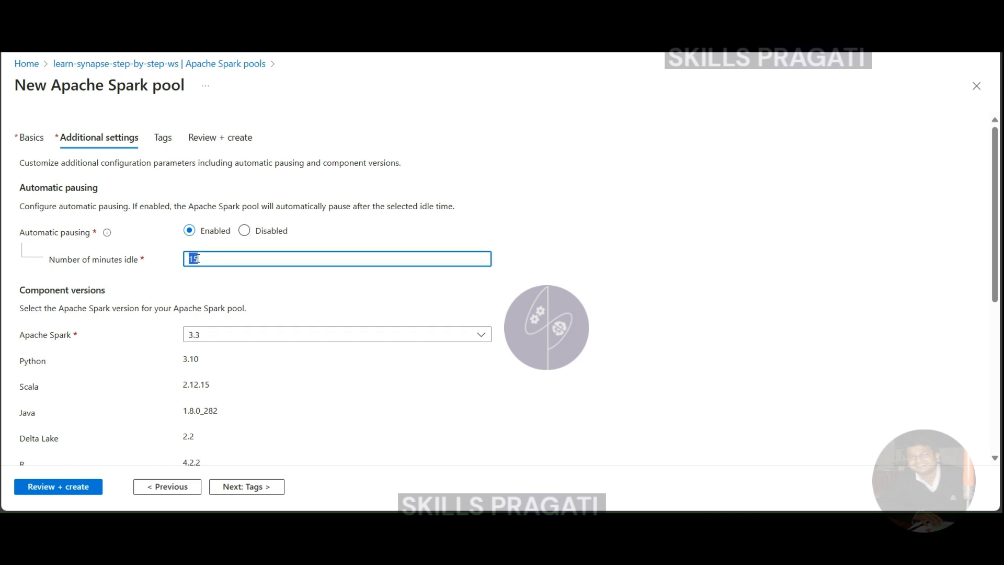
pyautogui.click(254, 292)
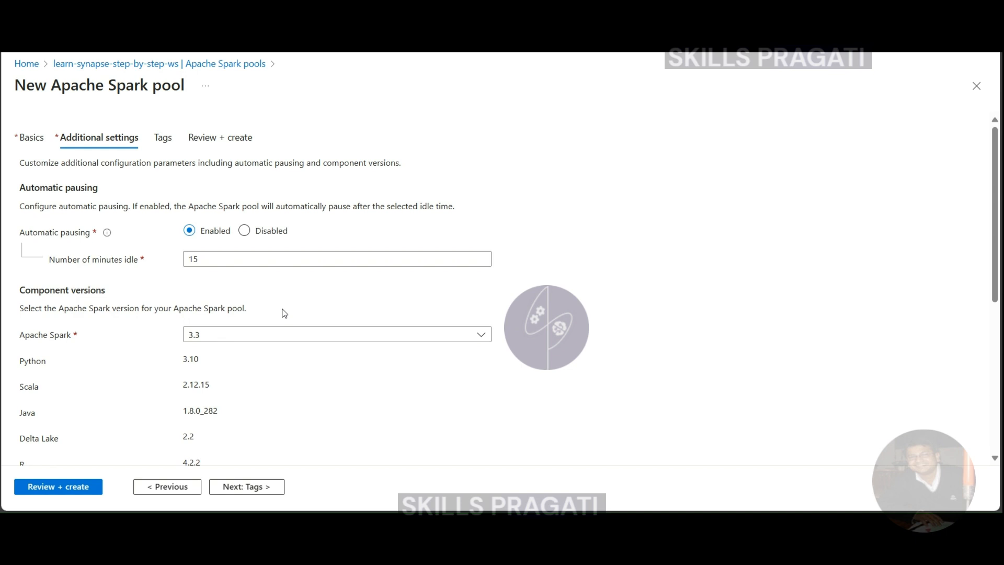
pyautogui.click(191, 259)
pyautogui.doubleClick(191, 258)
pyautogui.click(313, 317)
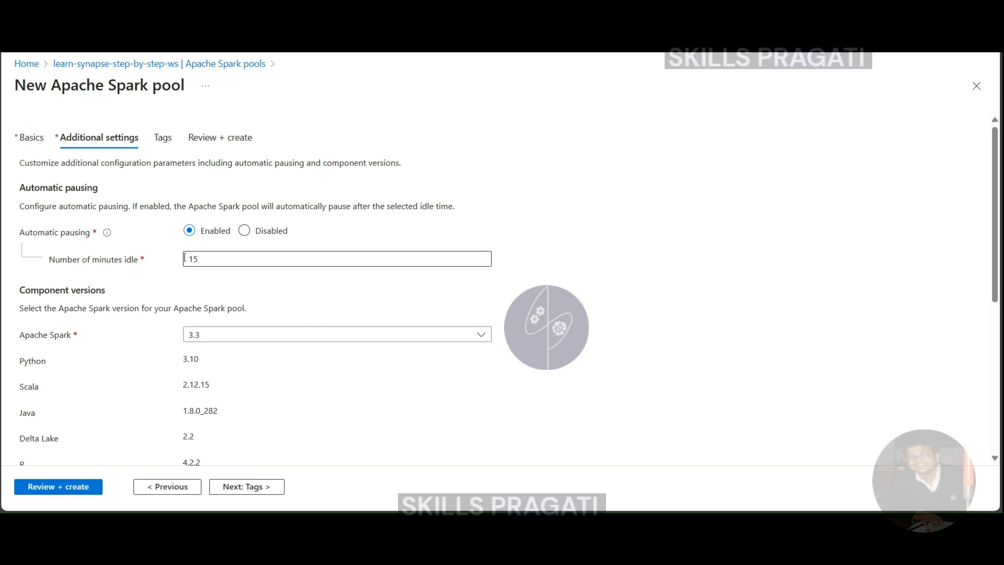
pyautogui.moveTo(186, 259); pyautogui.dragTo(220, 261)
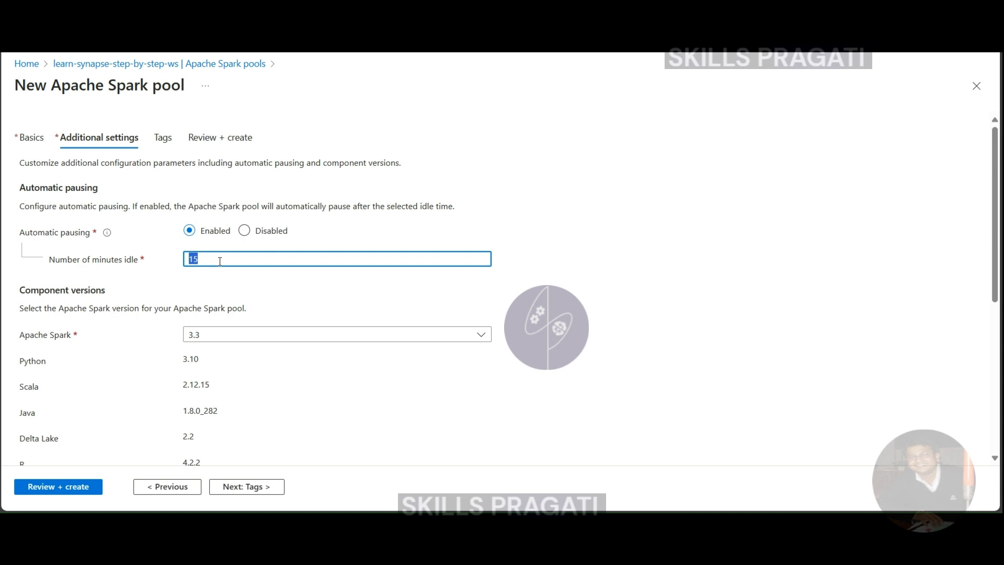
pyautogui.write('5')
pyautogui.click(223, 290)
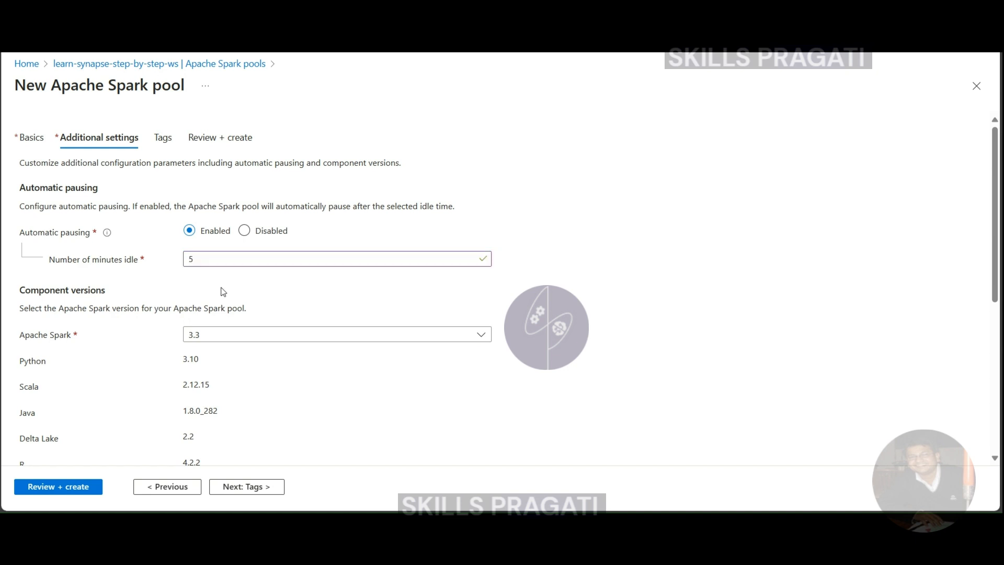
# - Check the available Apache Spark versions, keeping 3.3, and review the component versions that come with it
pyautogui.click(208, 343)
pyautogui.click(208, 347)
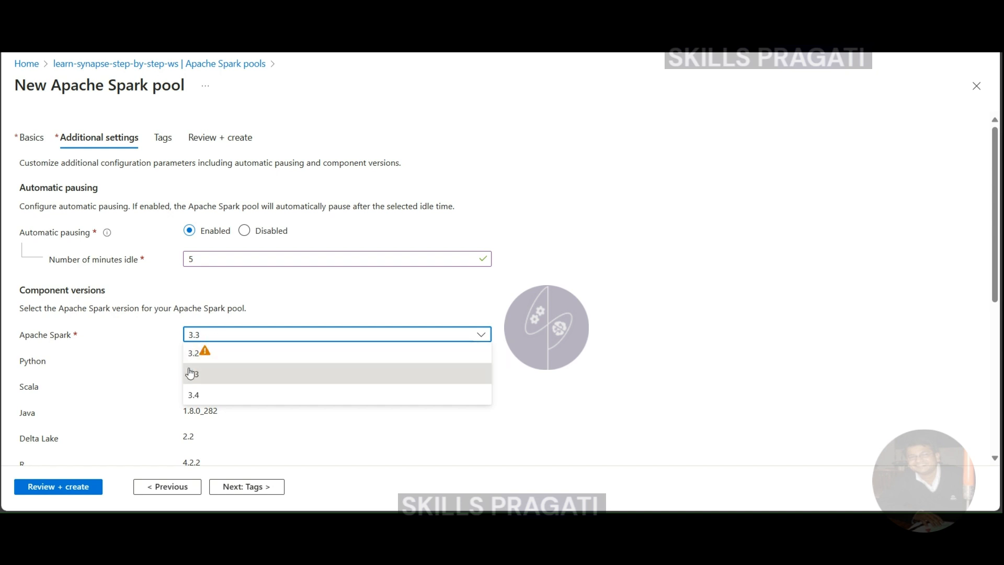
pyautogui.click(229, 336)
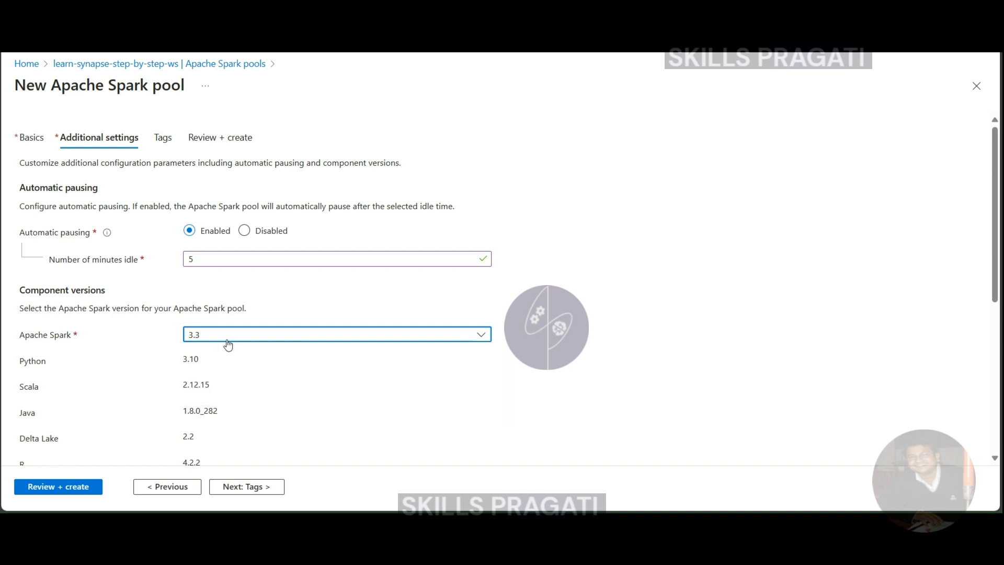
pyautogui.scroll(-2, 131, 362)
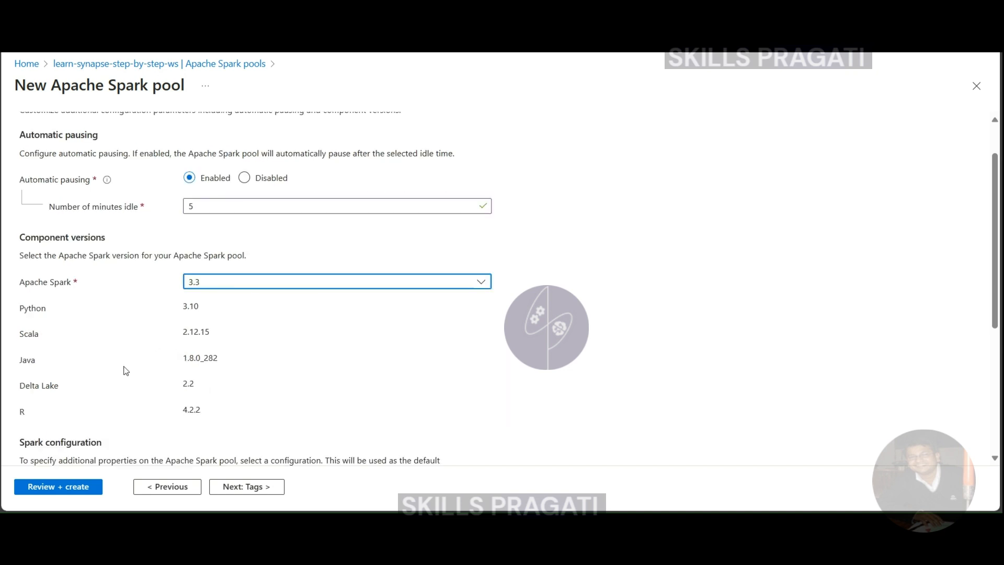
# - Keep the default Spark configuration with session level packages enabled, and set the intelligent cache size to 0%
pyautogui.scroll(-2, 123, 350)
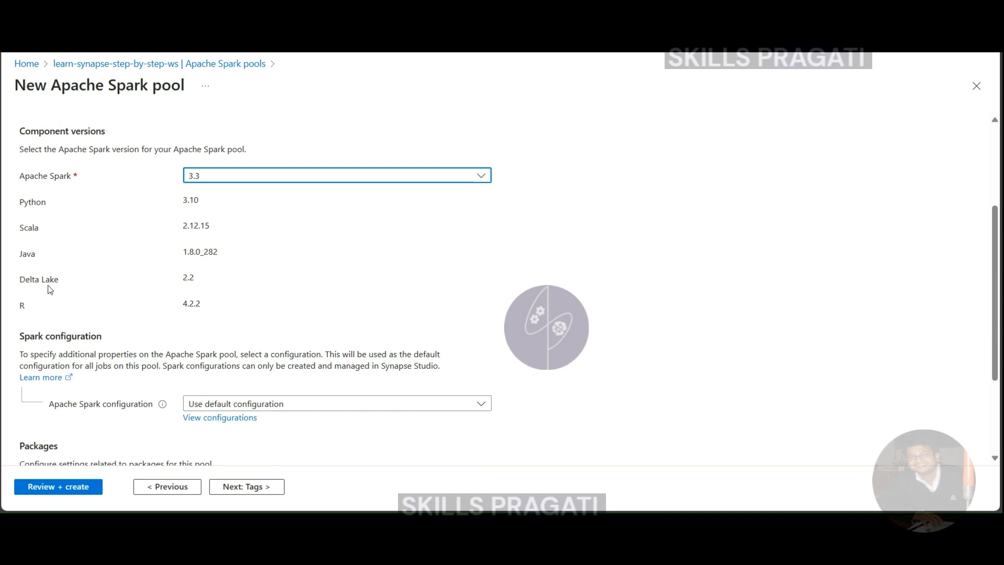
pyautogui.scroll(-3, 152, 303)
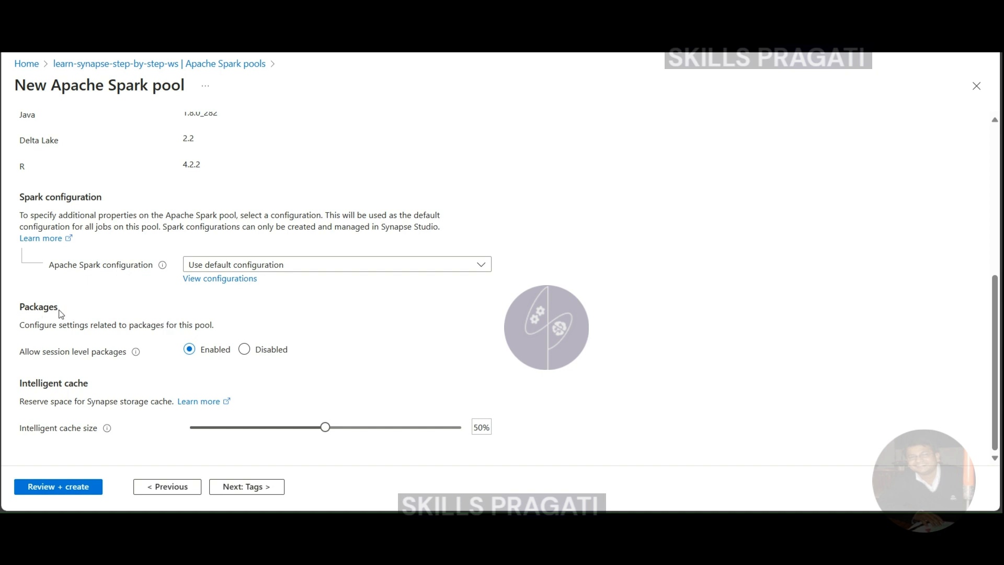
pyautogui.click(298, 274)
pyautogui.click(364, 264)
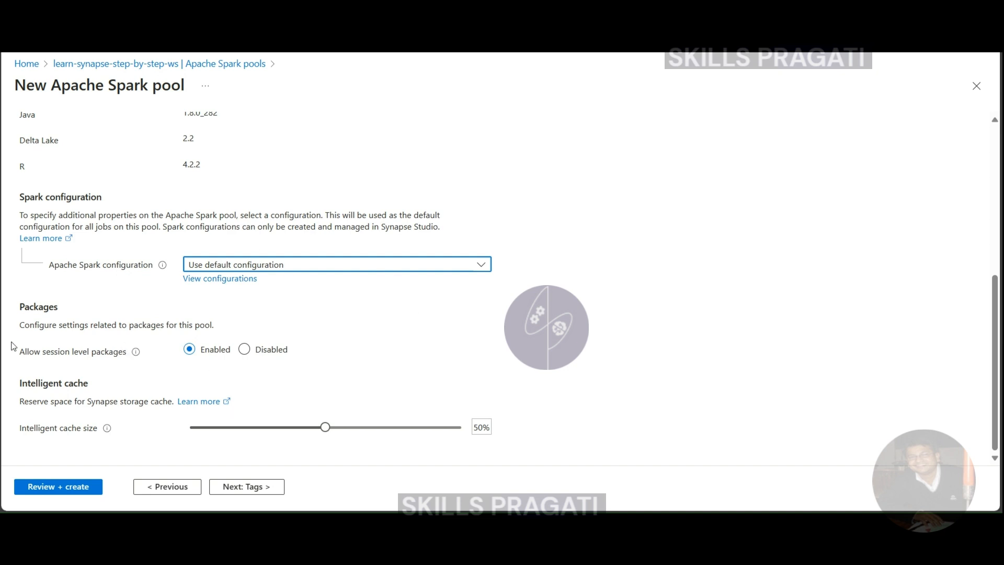
pyautogui.moveTo(15, 353); pyautogui.dragTo(139, 352)
pyautogui.click(450, 350)
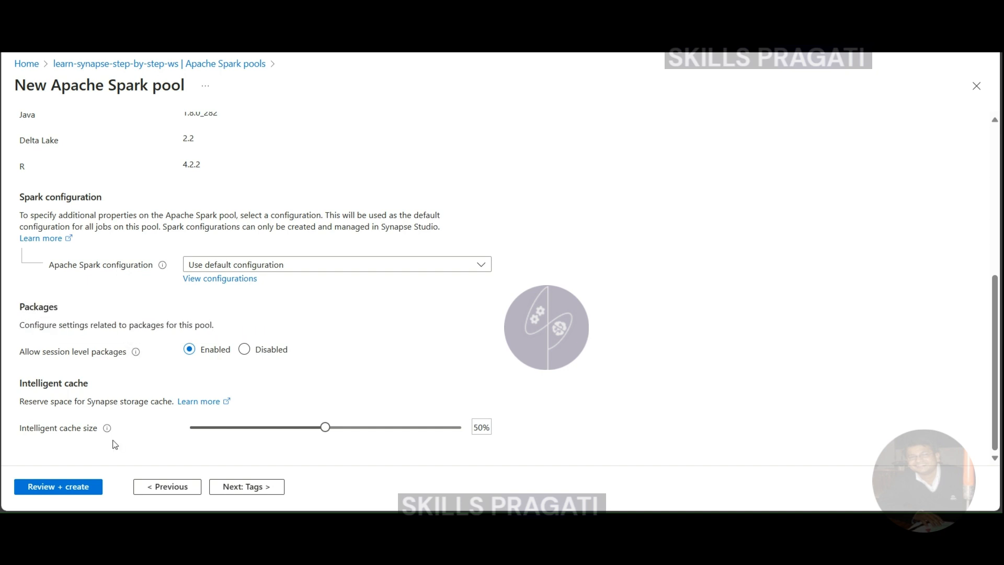
pyautogui.moveTo(109, 431)
pyautogui.moveTo(325, 427); pyautogui.dragTo(181, 421)
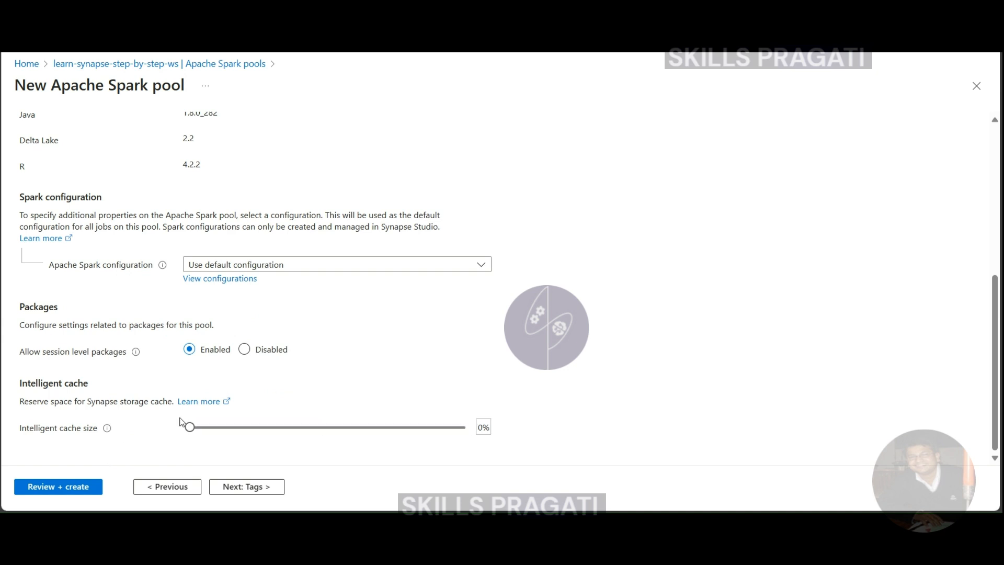
# - Leave the tags empty, create the Apache Spark pool from the review page, and check its deployment status
pyautogui.click(253, 490)
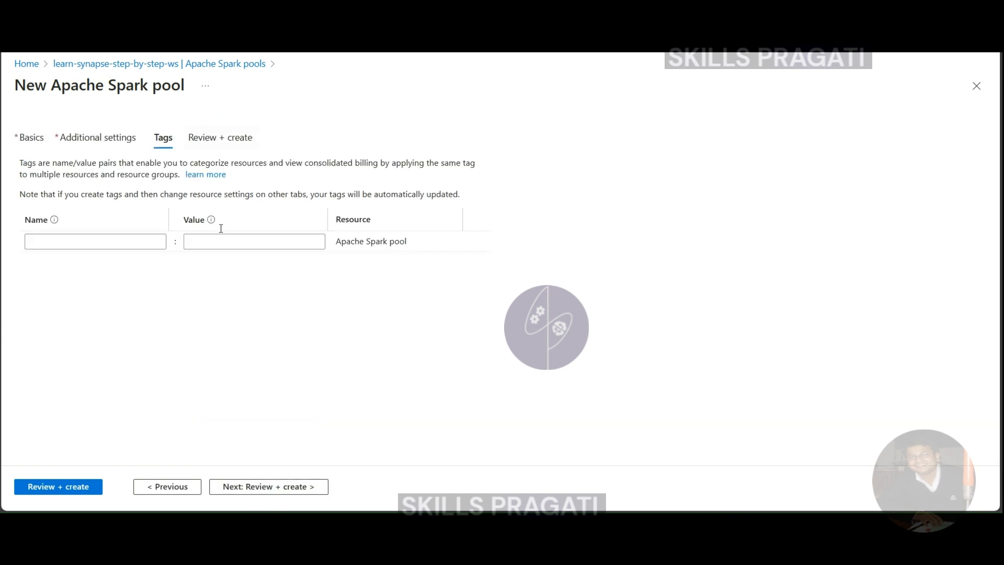
pyautogui.click(264, 486)
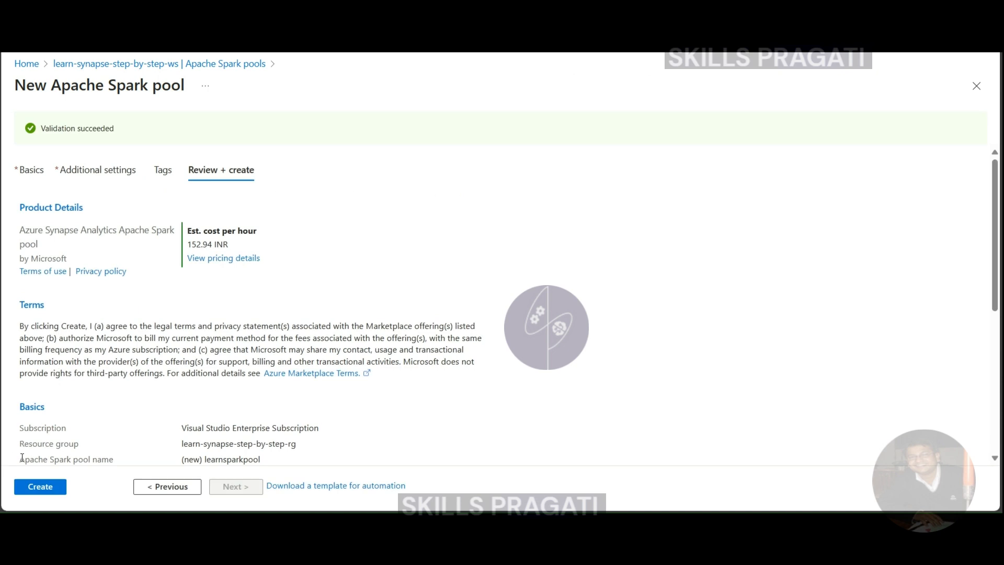
pyautogui.click(42, 488)
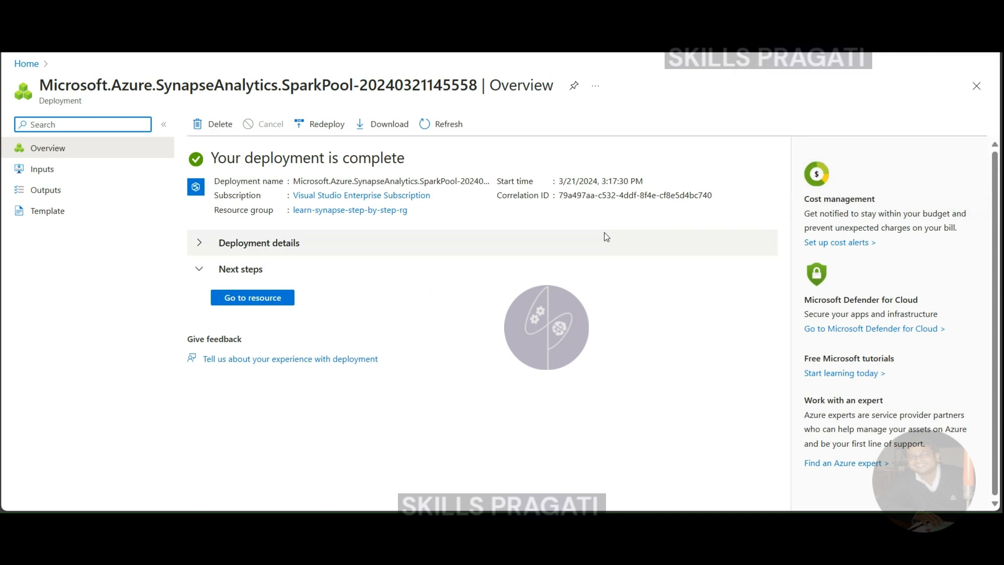
pyautogui.moveTo(212, 158); pyautogui.dragTo(405, 158)
pyautogui.click(469, 282)
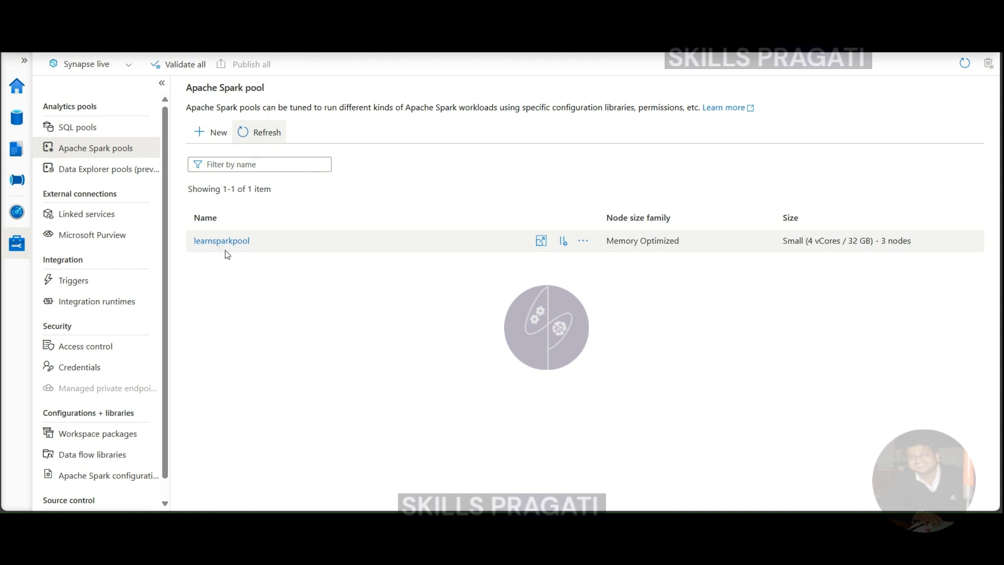
# - In Synapse Studio's monitoring area, examine the allocation details of learnsparkpool and open the list of Apache Spark applications
pyautogui.click(17, 212)
pyautogui.click(94, 126)
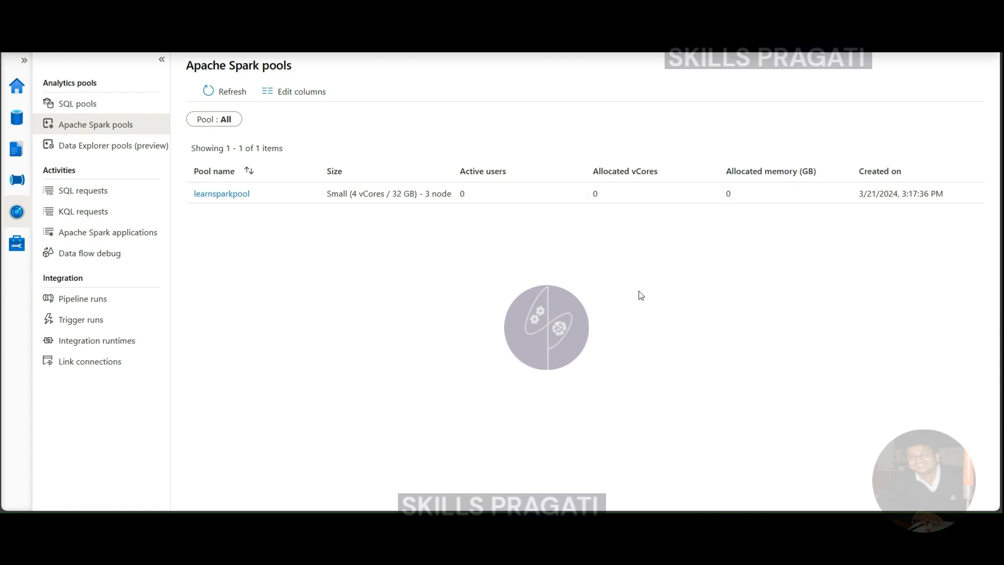
pyautogui.click(222, 194)
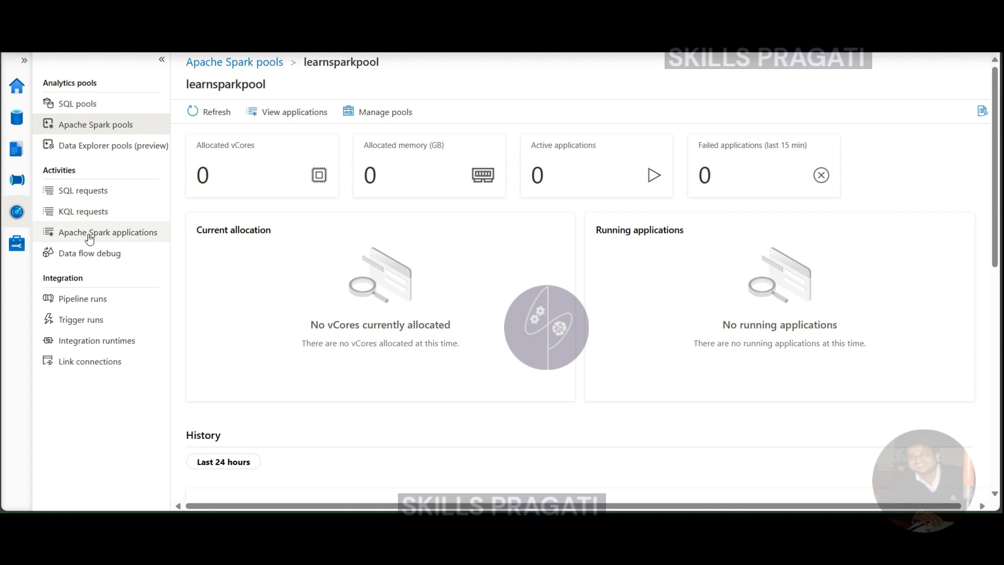
pyautogui.click(72, 237)
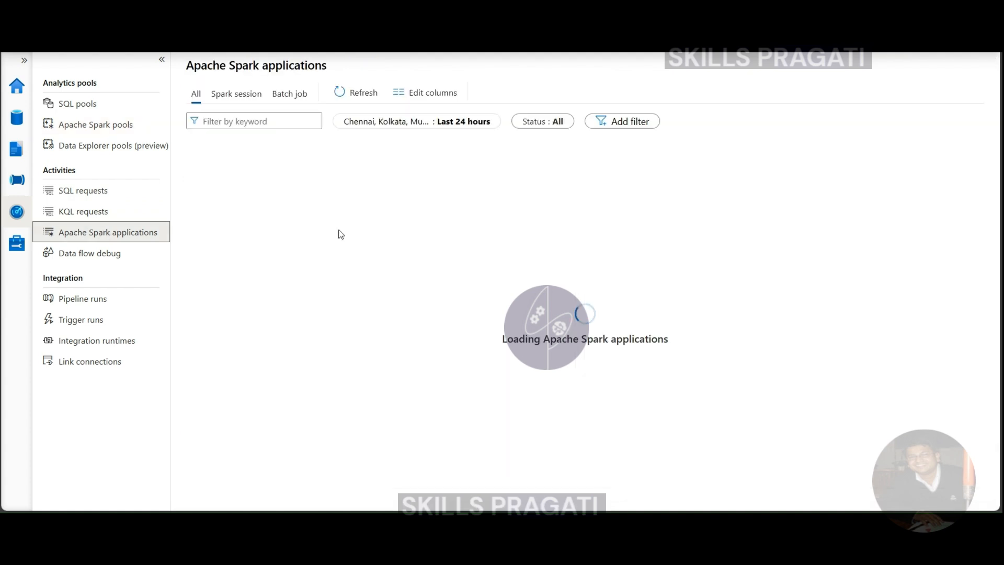